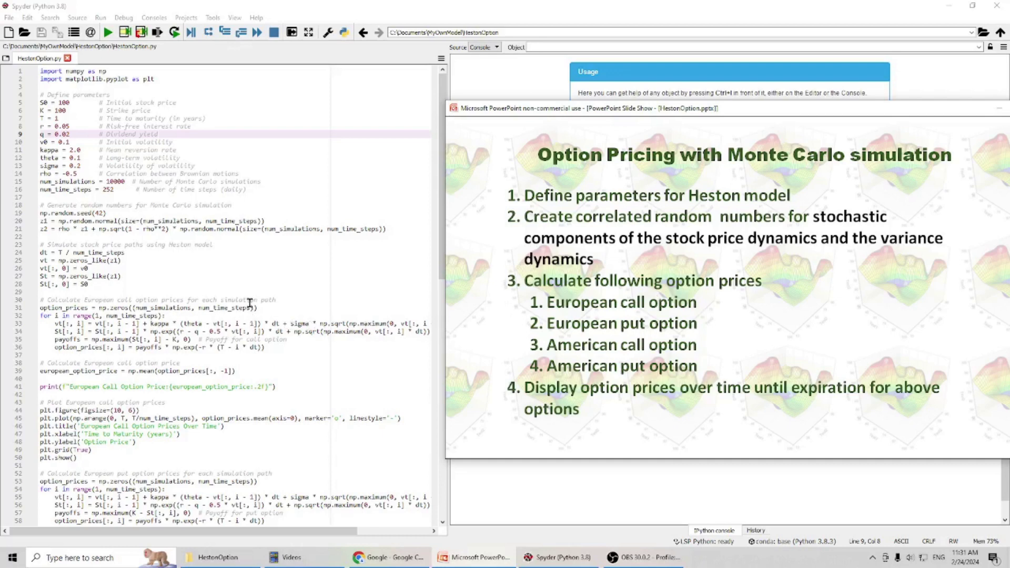
{"action": "scroll", "coordinate": [156, 384], "scroll_direction": "down", "scroll_amount": 2}
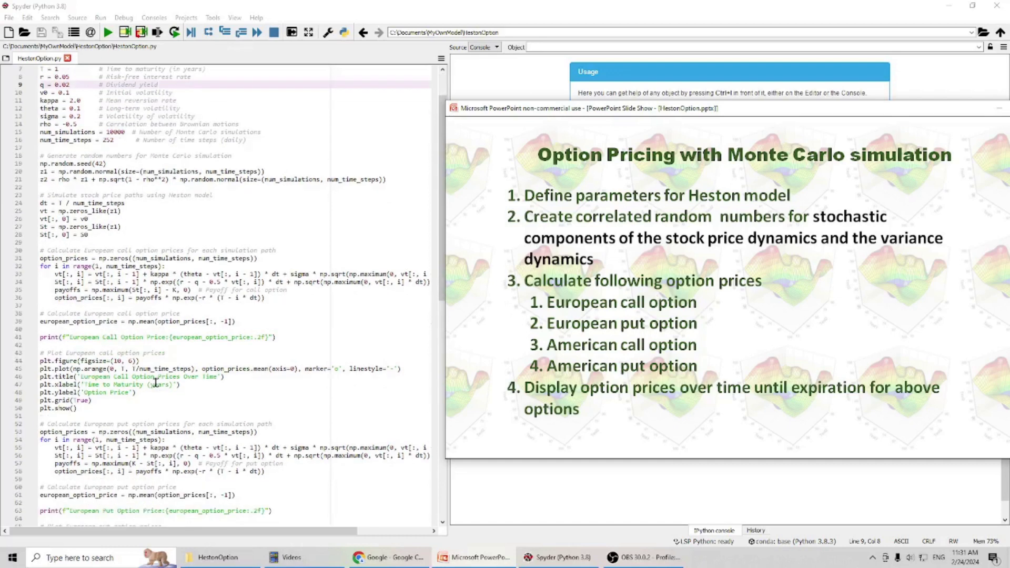
{"action": "scroll", "coordinate": [156, 383], "scroll_direction": "down", "scroll_amount": 1}
{"action": "scroll", "coordinate": [156, 379], "scroll_direction": "down", "scroll_amount": 3}
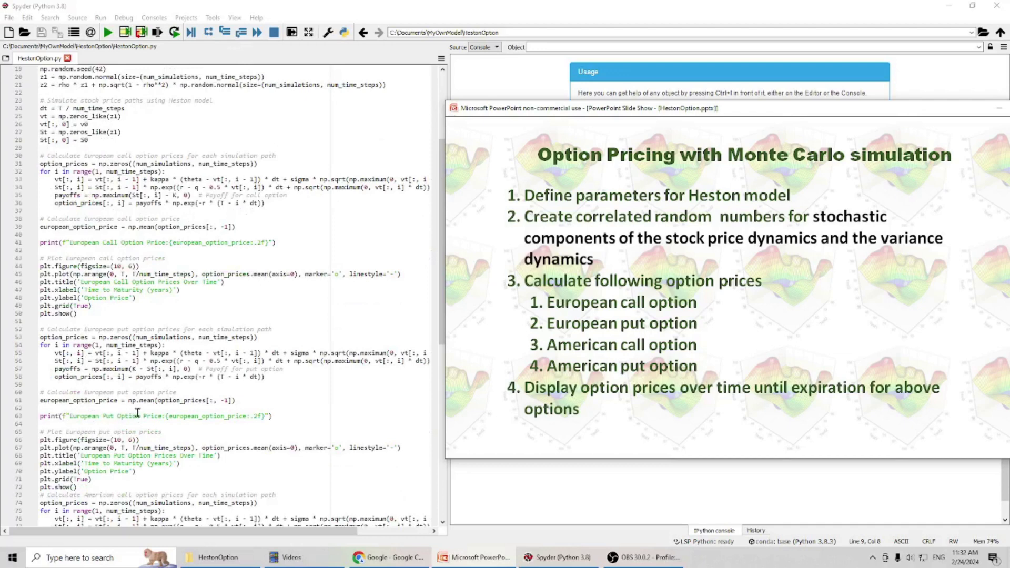
{"action": "scroll", "coordinate": [139, 410], "scroll_direction": "down", "scroll_amount": 2}
{"action": "scroll", "coordinate": [140, 404], "scroll_direction": "down", "scroll_amount": 2}
{"action": "scroll", "coordinate": [139, 404], "scroll_direction": "down", "scroll_amount": 2}
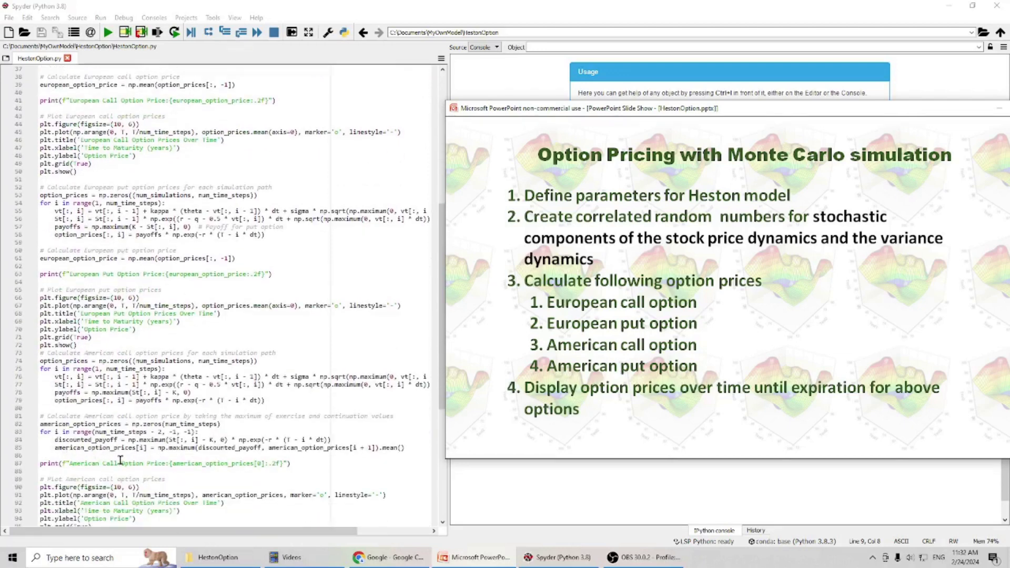
{"action": "scroll", "coordinate": [146, 447], "scroll_direction": "down", "scroll_amount": 4}
{"action": "scroll", "coordinate": [146, 445], "scroll_direction": "down", "scroll_amount": 1}
{"action": "scroll", "coordinate": [146, 445], "scroll_direction": "down", "scroll_amount": 1}
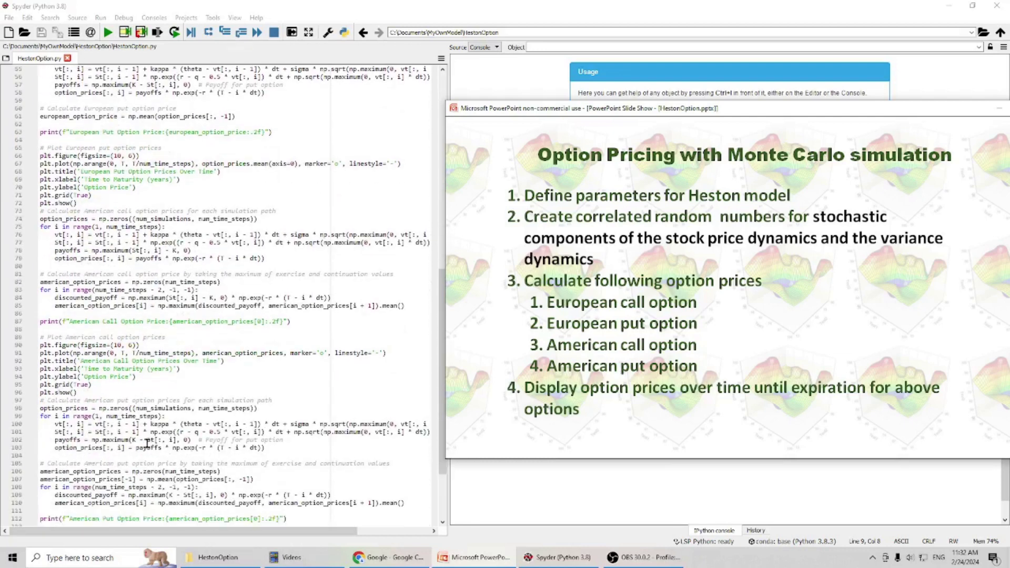
{"action": "scroll", "coordinate": [146, 445], "scroll_direction": "down", "scroll_amount": 2}
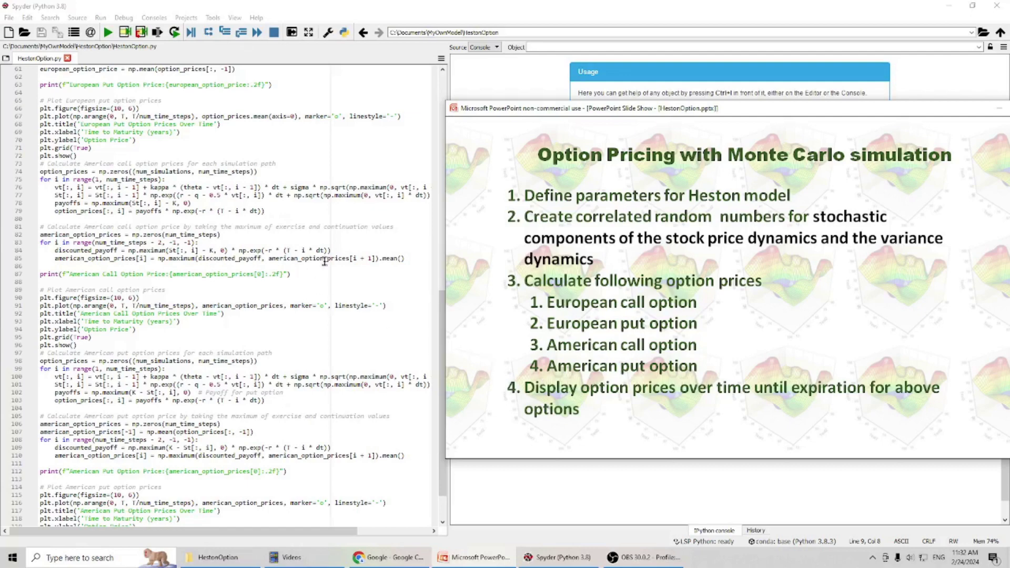
{"action": "scroll", "coordinate": [293, 158], "scroll_direction": "up", "scroll_amount": 9}
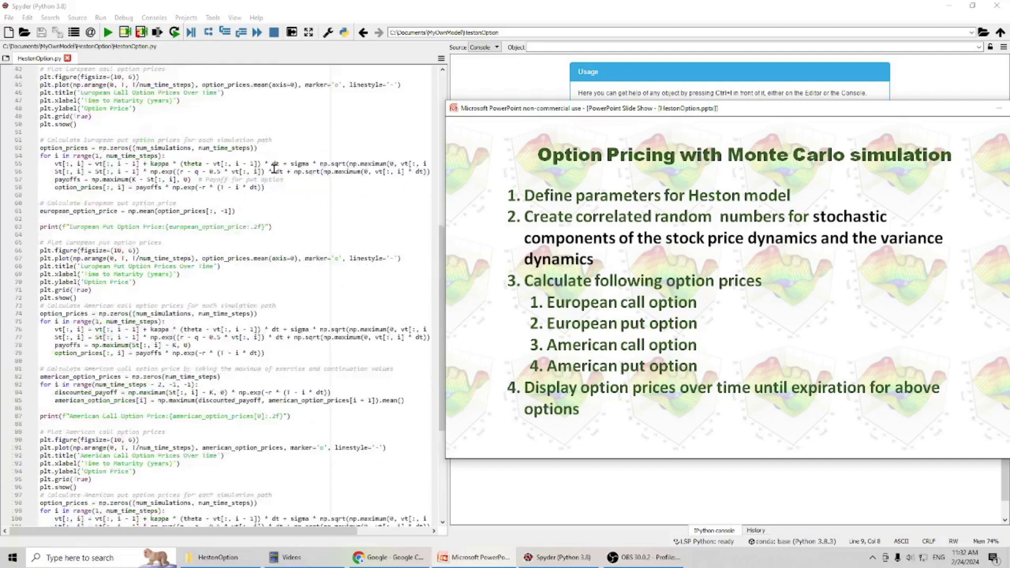
{"action": "scroll", "coordinate": [260, 166], "scroll_direction": "up", "scroll_amount": 6}
{"action": "scroll", "coordinate": [260, 166], "scroll_direction": "up", "scroll_amount": 2}
Run the Heston script to price European call 10.94, European put 13.22 and American call 72.29.
{"action": "left_click", "coordinate": [108, 33]}
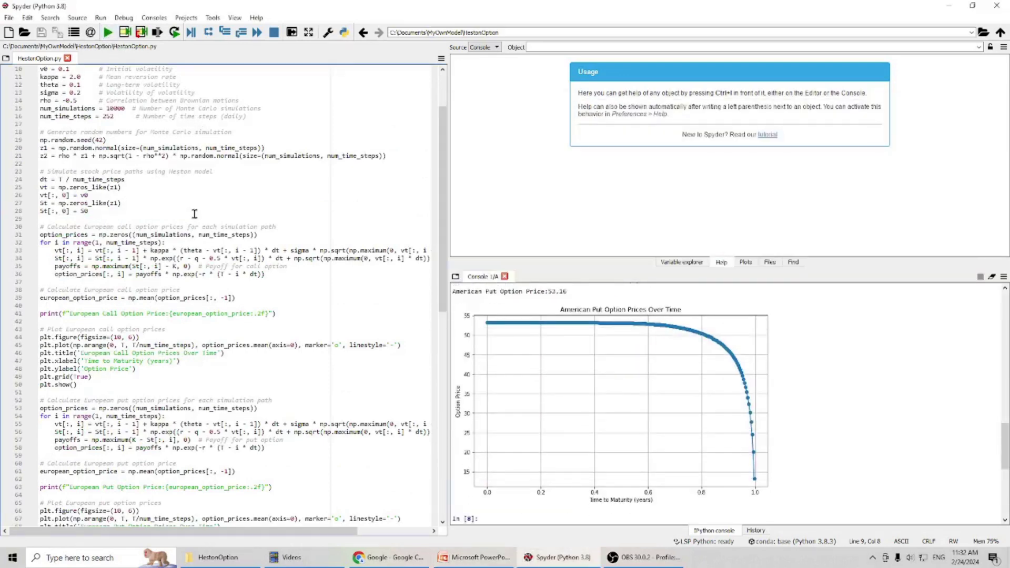
{"action": "scroll", "coordinate": [521, 343], "scroll_direction": "up", "scroll_amount": 5}
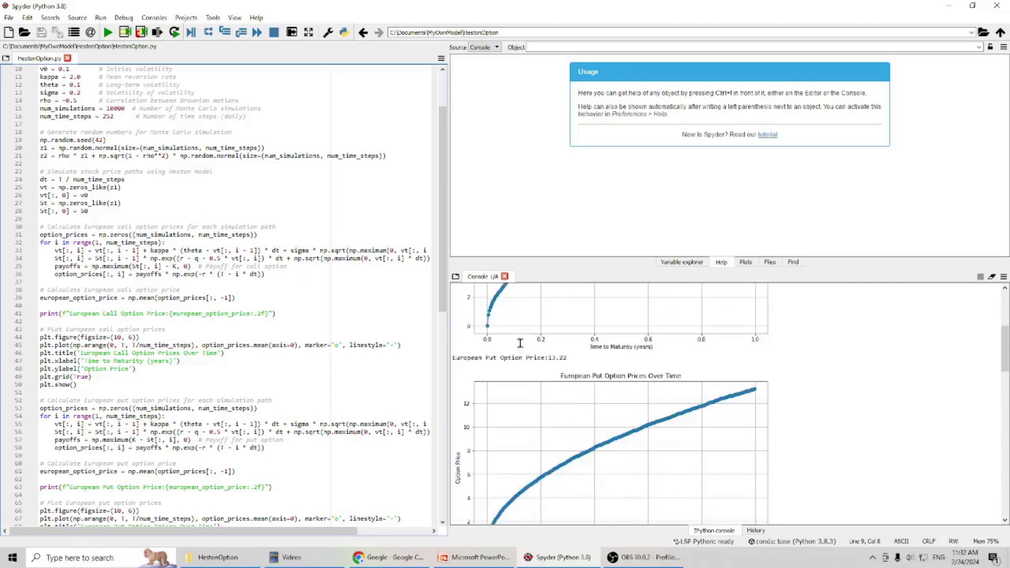
{"action": "scroll", "coordinate": [520, 343], "scroll_direction": "up", "scroll_amount": 5}
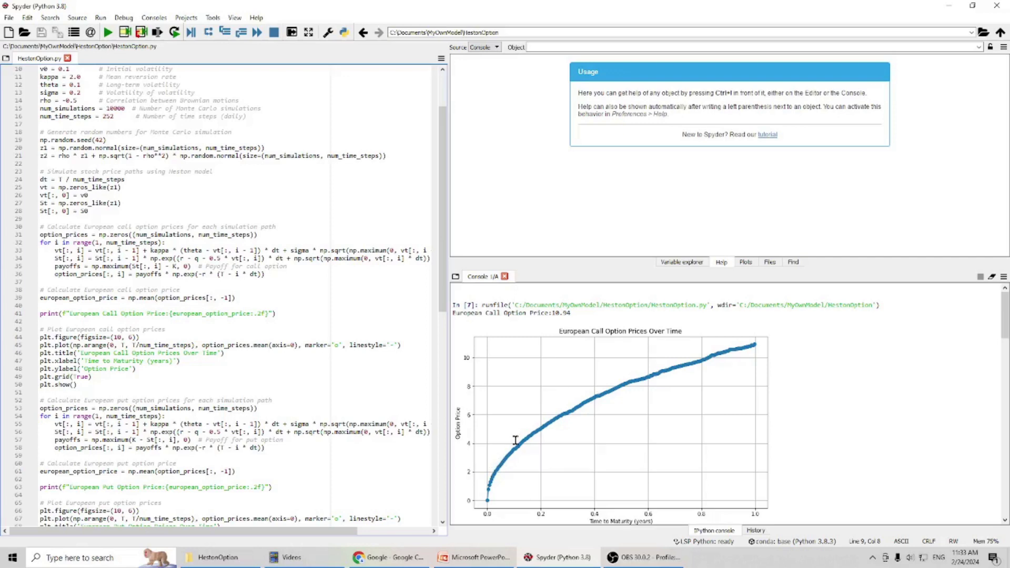
{"action": "scroll", "coordinate": [515, 442], "scroll_direction": "down", "scroll_amount": 3}
{"action": "scroll", "coordinate": [514, 442], "scroll_direction": "down", "scroll_amount": 3}
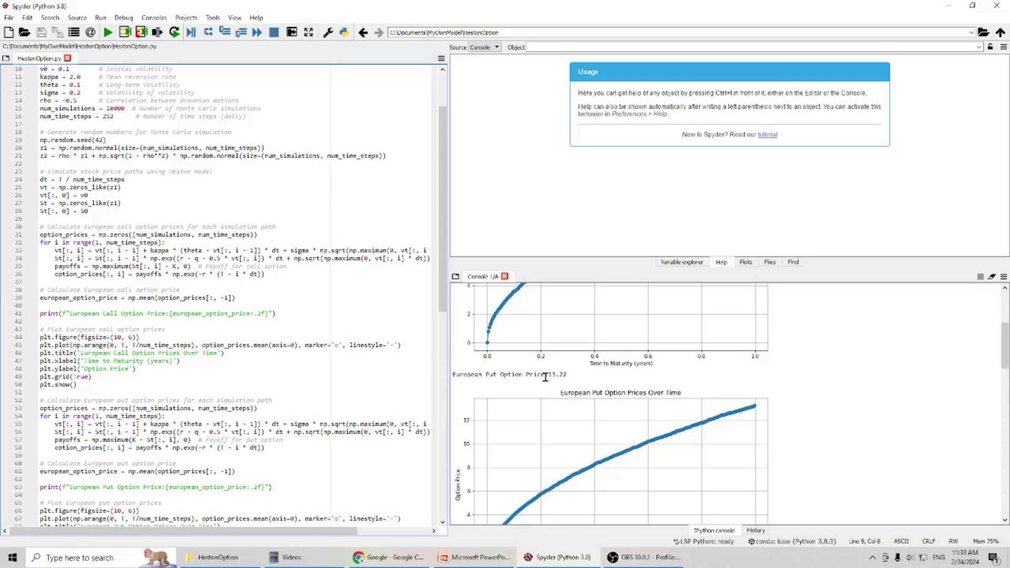
{"action": "scroll", "coordinate": [567, 377], "scroll_direction": "down", "scroll_amount": 2}
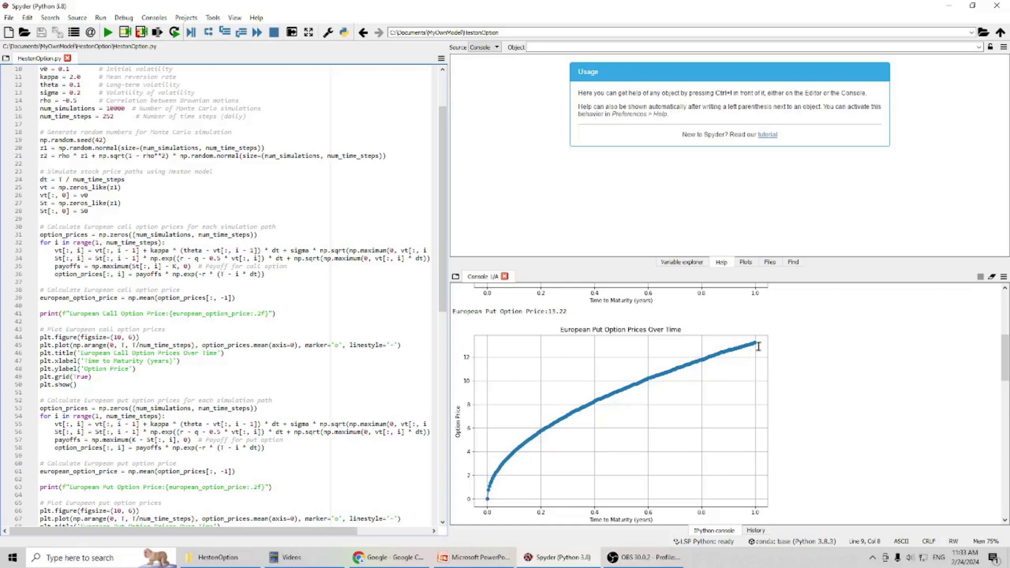
{"action": "scroll", "coordinate": [655, 388], "scroll_direction": "down", "scroll_amount": 1}
{"action": "scroll", "coordinate": [656, 387], "scroll_direction": "down", "scroll_amount": 2}
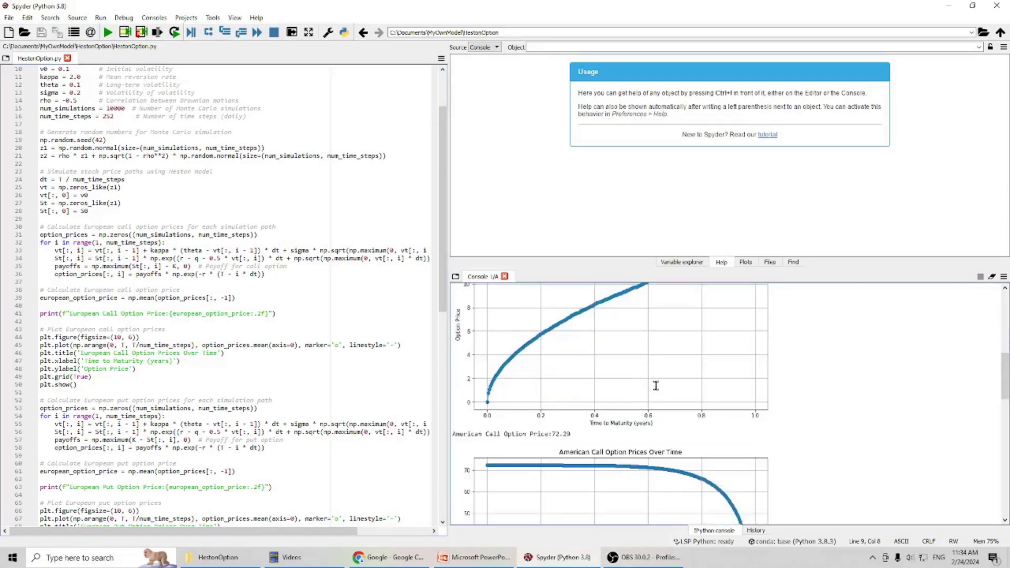
{"action": "scroll", "coordinate": [656, 387], "scroll_direction": "down", "scroll_amount": 2}
{"action": "scroll", "coordinate": [655, 387], "scroll_direction": "down", "scroll_amount": 2}
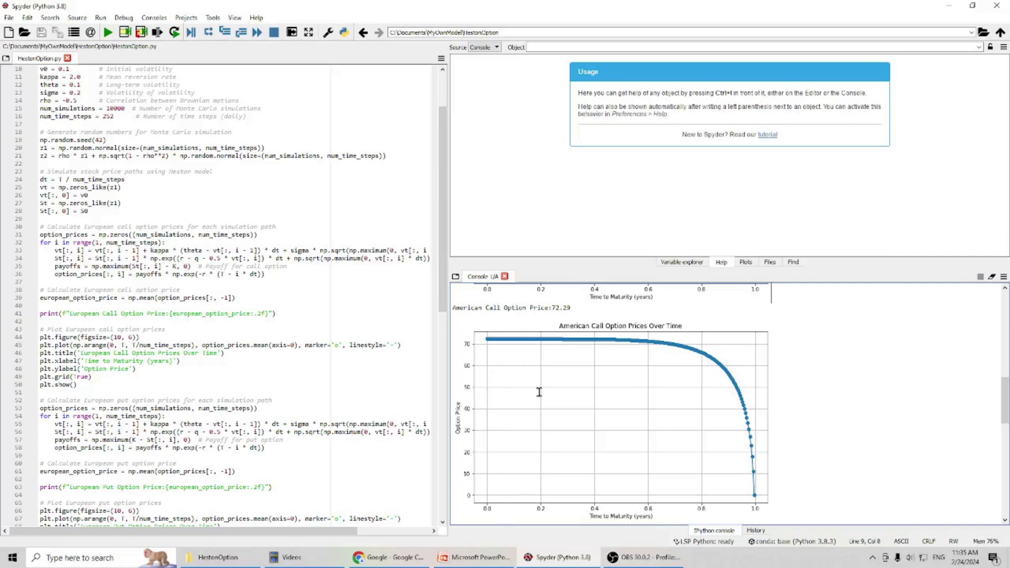
{"action": "scroll", "coordinate": [574, 343], "scroll_direction": "up", "scroll_amount": 4}
{"action": "scroll", "coordinate": [573, 338], "scroll_direction": "up", "scroll_amount": 1}
{"action": "scroll", "coordinate": [573, 337], "scroll_direction": "up", "scroll_amount": 1}
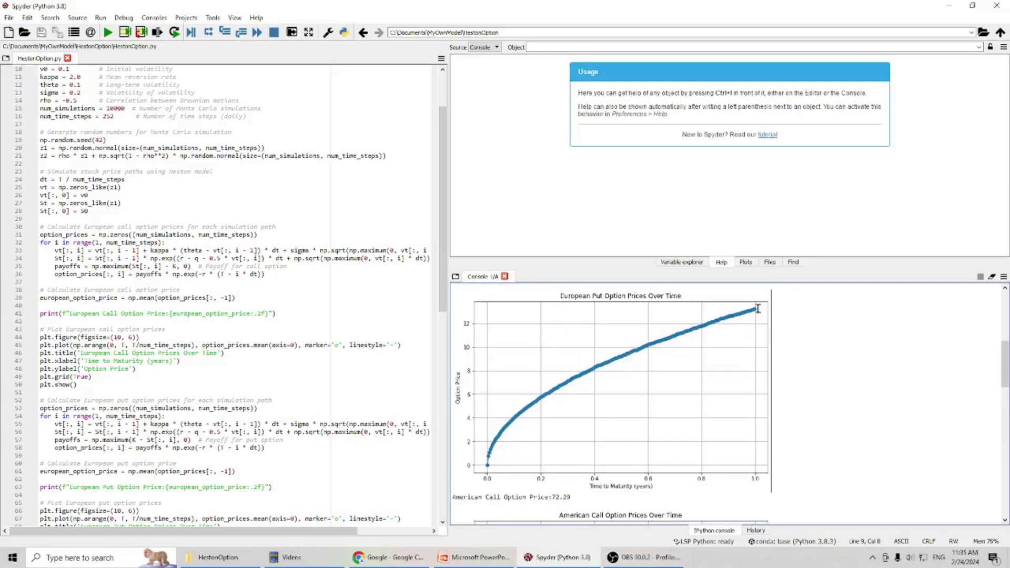
{"action": "scroll", "coordinate": [741, 303], "scroll_direction": "down", "scroll_amount": 3}
{"action": "scroll", "coordinate": [740, 303], "scroll_direction": "down", "scroll_amount": 2}
{"action": "scroll", "coordinate": [740, 303], "scroll_direction": "down", "scroll_amount": 1}
{"action": "scroll", "coordinate": [741, 303], "scroll_direction": "down", "scroll_amount": 1}
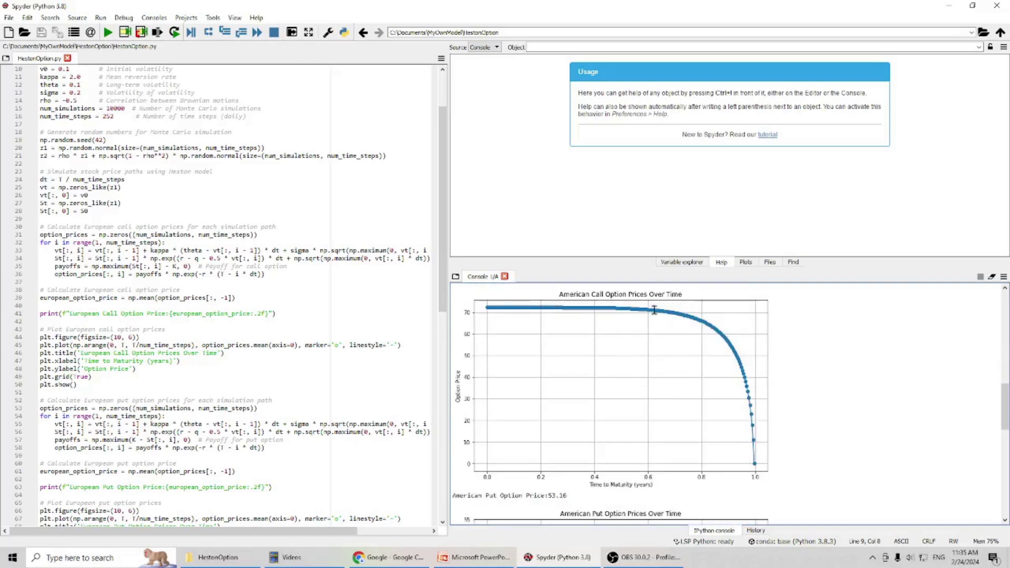
{"action": "scroll", "coordinate": [704, 378], "scroll_direction": "down", "scroll_amount": 2}
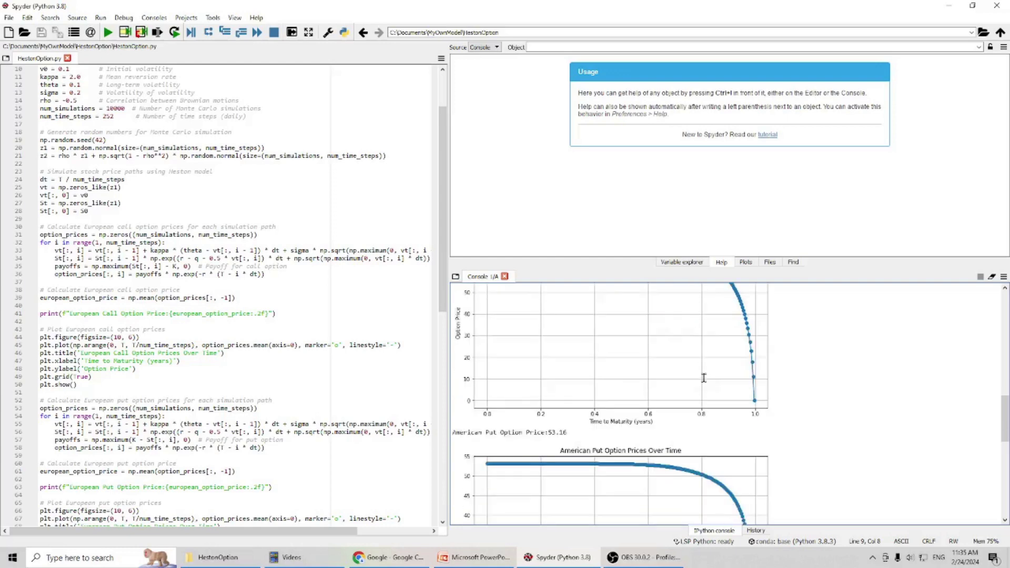
{"action": "scroll", "coordinate": [703, 378], "scroll_direction": "down", "scroll_amount": 2}
{"action": "scroll", "coordinate": [703, 379], "scroll_direction": "down", "scroll_amount": 2}
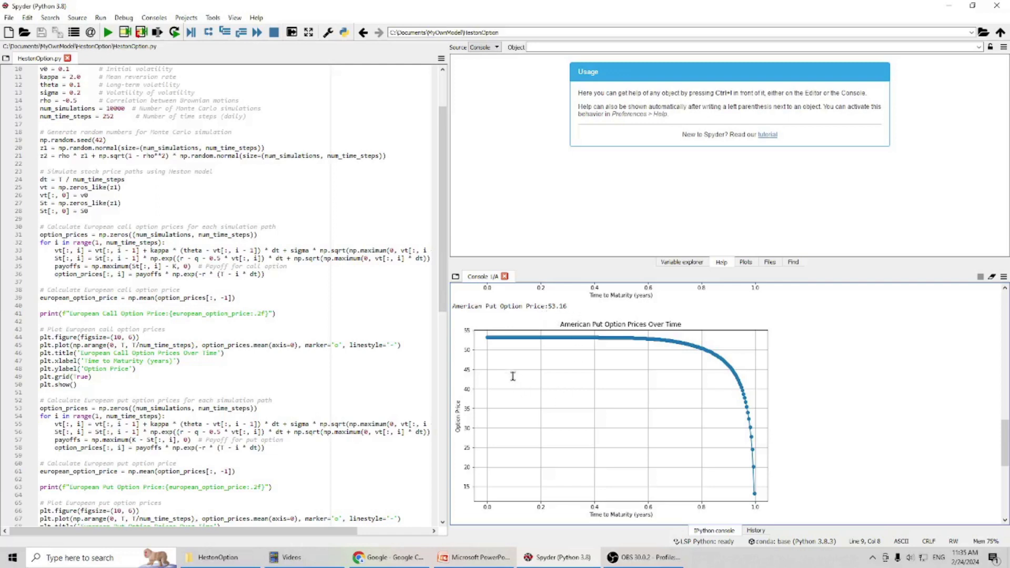
{"action": "scroll", "coordinate": [581, 464], "scroll_direction": "down", "scroll_amount": 2}
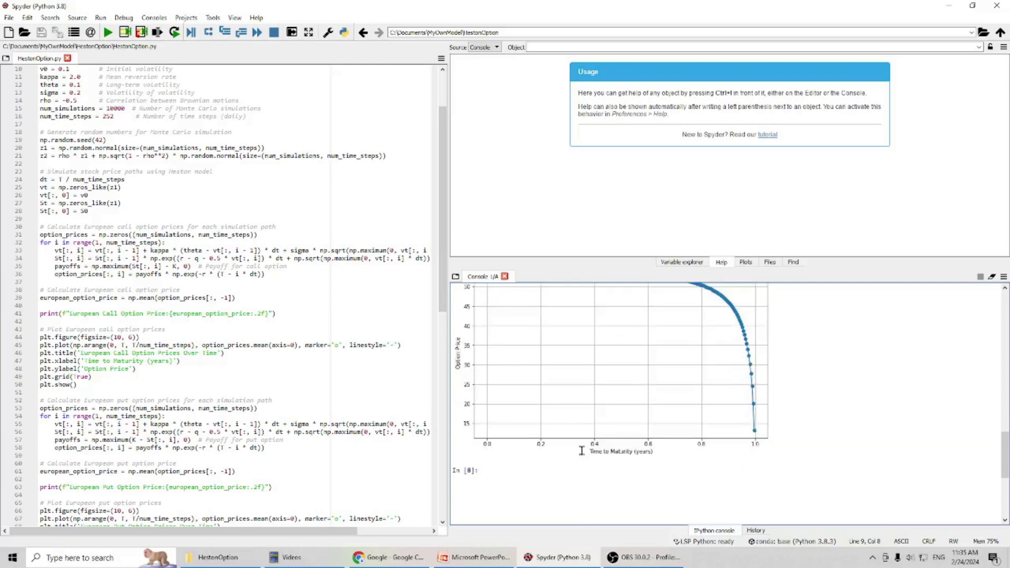
{"action": "scroll", "coordinate": [581, 448], "scroll_direction": "up", "scroll_amount": 2}
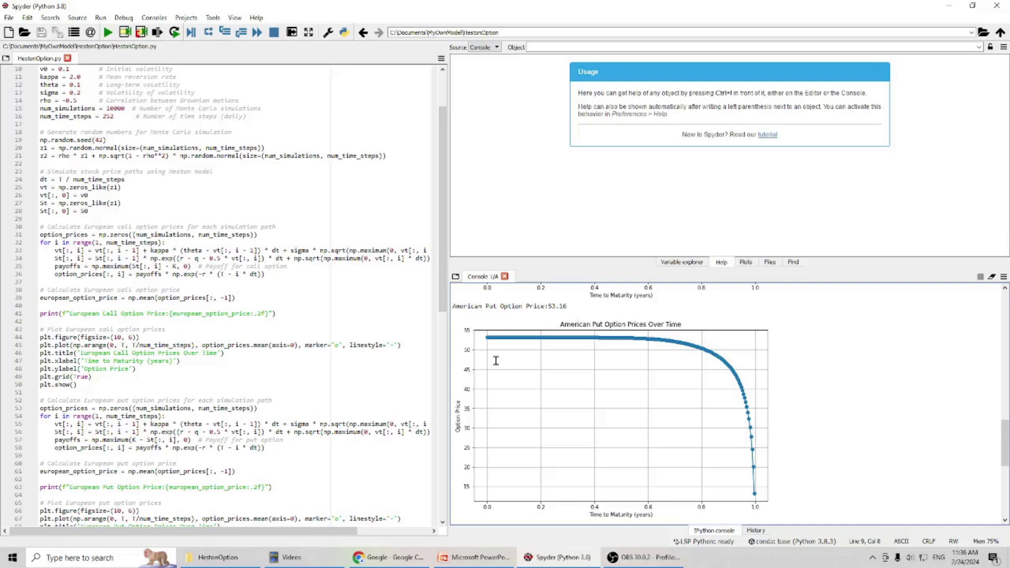
{"action": "scroll", "coordinate": [205, 292], "scroll_direction": "up", "scroll_amount": 3}
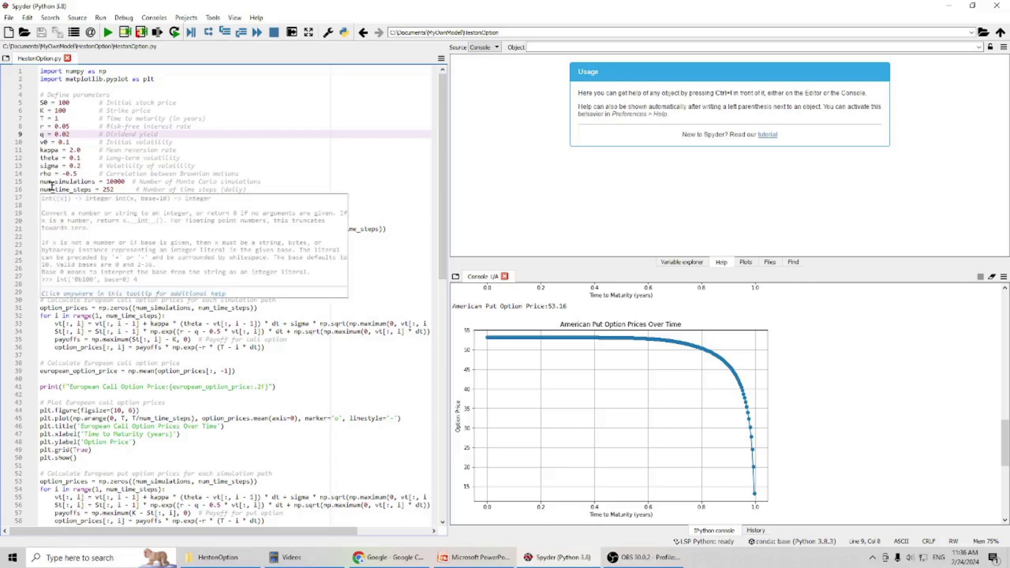
Change dividend yield q to 0.2 and rerun HestonOption.py, giving American call 50.92.
{"action": "key", "text": "BackSpace"}
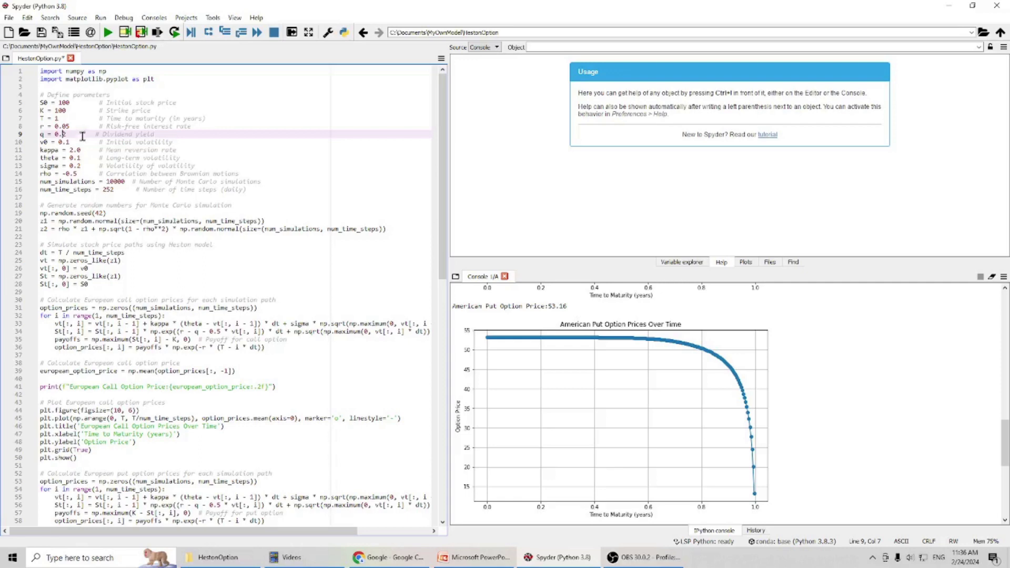
{"action": "left_click", "coordinate": [84, 135]}
{"action": "type", "text": "2"}
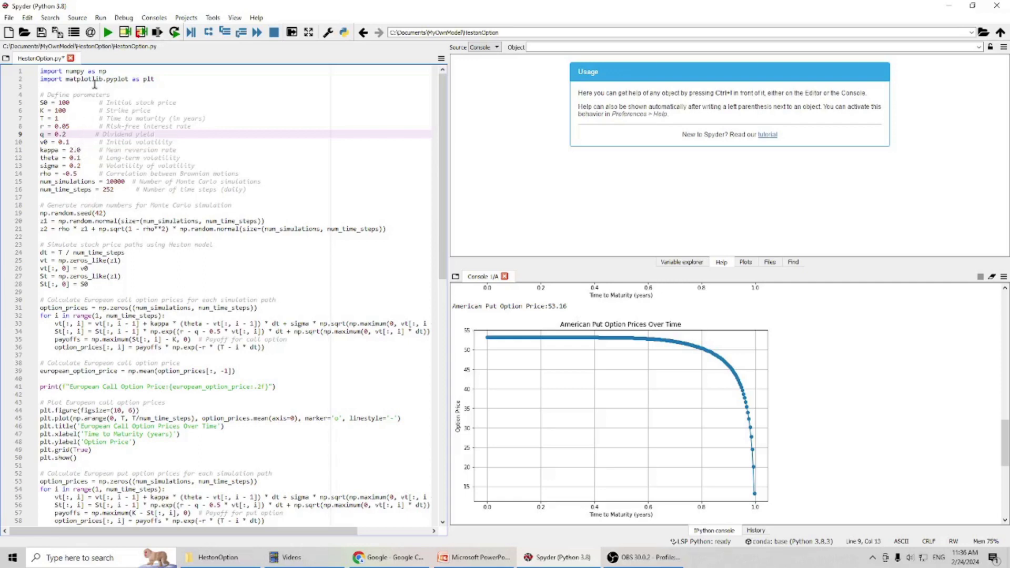
{"action": "left_click", "coordinate": [106, 35]}
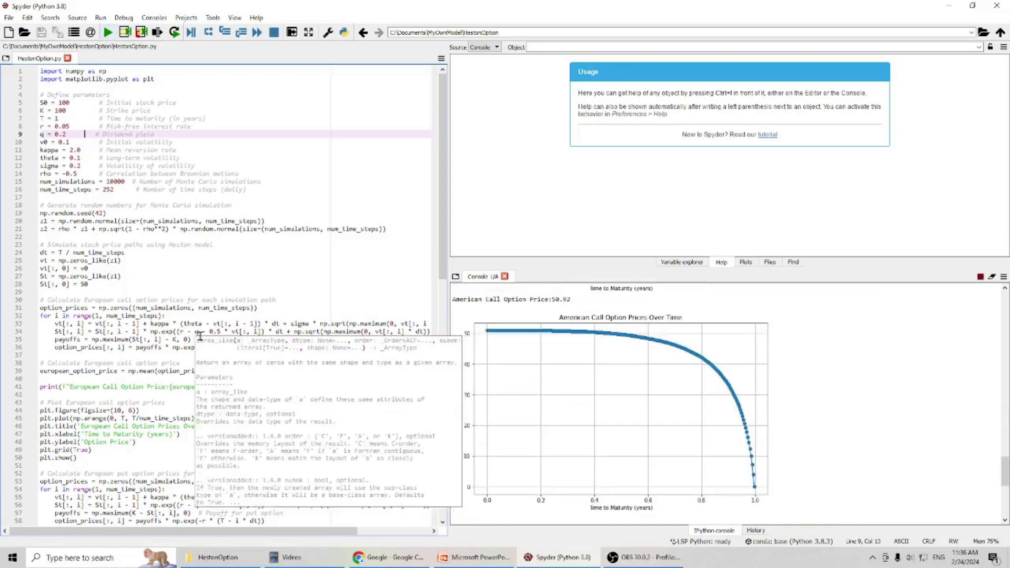
{"action": "scroll", "coordinate": [536, 444], "scroll_direction": "up", "scroll_amount": 3}
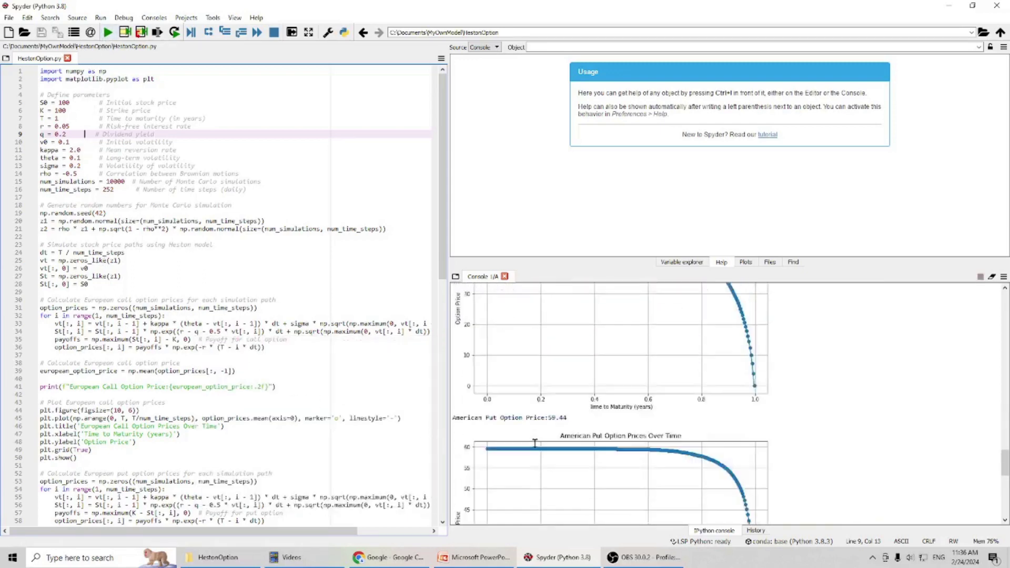
{"action": "scroll", "coordinate": [536, 443], "scroll_direction": "up", "scroll_amount": 5}
{"action": "scroll", "coordinate": [535, 443], "scroll_direction": "up", "scroll_amount": 3}
{"action": "scroll", "coordinate": [536, 443], "scroll_direction": "up", "scroll_amount": 5}
{"action": "scroll", "coordinate": [535, 443], "scroll_direction": "up", "scroll_amount": 3}
{"action": "scroll", "coordinate": [536, 444], "scroll_direction": "up", "scroll_amount": 2}
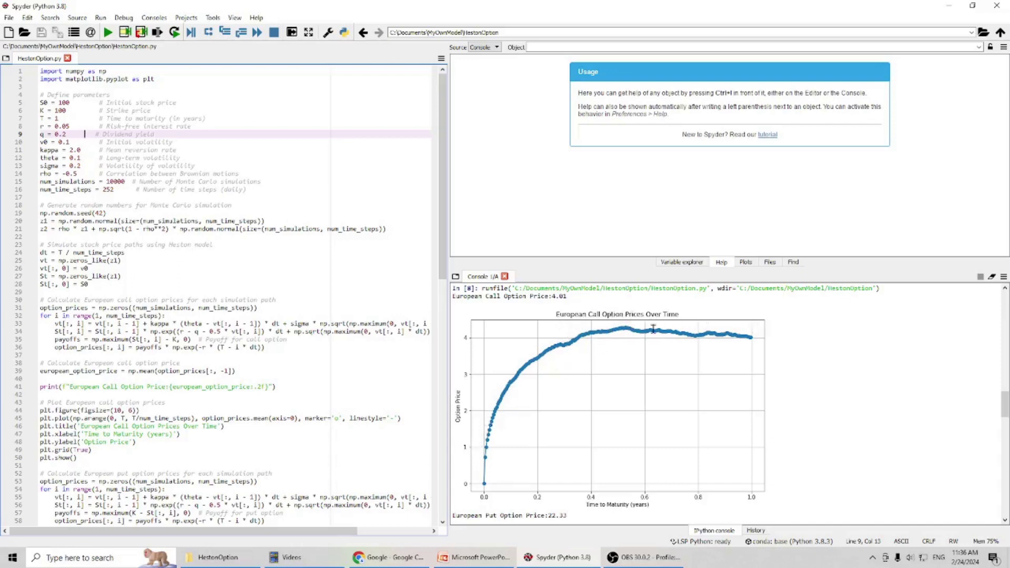
{"action": "scroll", "coordinate": [653, 328], "scroll_direction": "down", "scroll_amount": 1}
{"action": "scroll", "coordinate": [654, 327], "scroll_direction": "down", "scroll_amount": 1}
{"action": "scroll", "coordinate": [653, 327], "scroll_direction": "down", "scroll_amount": 1}
{"action": "scroll", "coordinate": [653, 328], "scroll_direction": "down", "scroll_amount": 1}
{"action": "scroll", "coordinate": [653, 328], "scroll_direction": "down", "scroll_amount": 1}
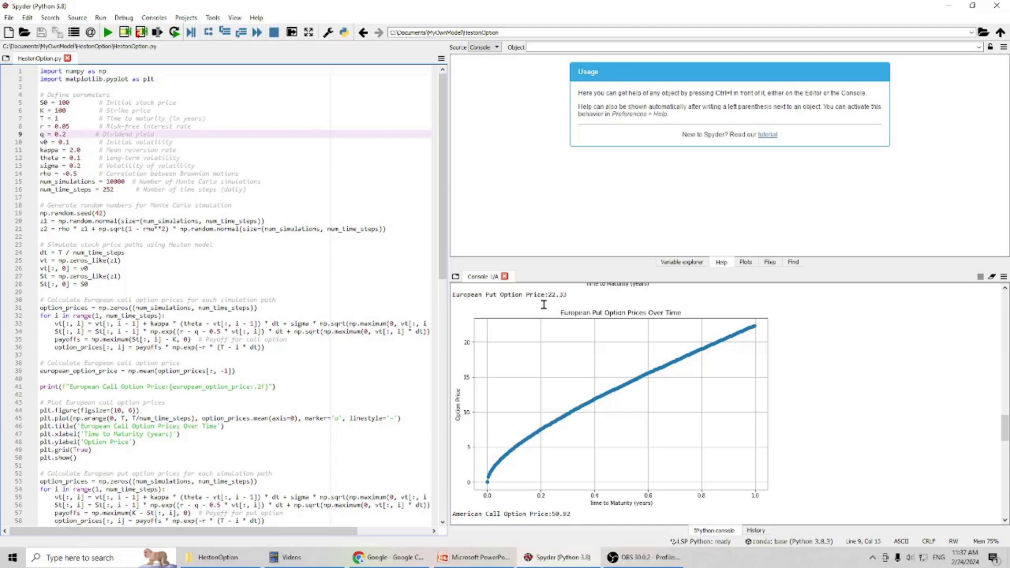
{"action": "scroll", "coordinate": [571, 296], "scroll_direction": "down", "scroll_amount": 1}
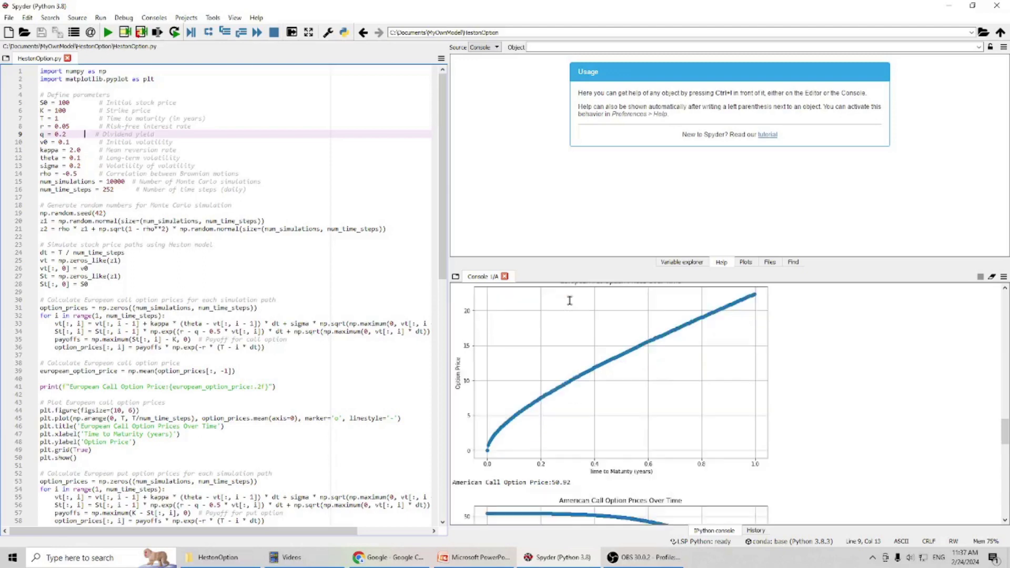
{"action": "scroll", "coordinate": [569, 299], "scroll_direction": "down", "scroll_amount": 4}
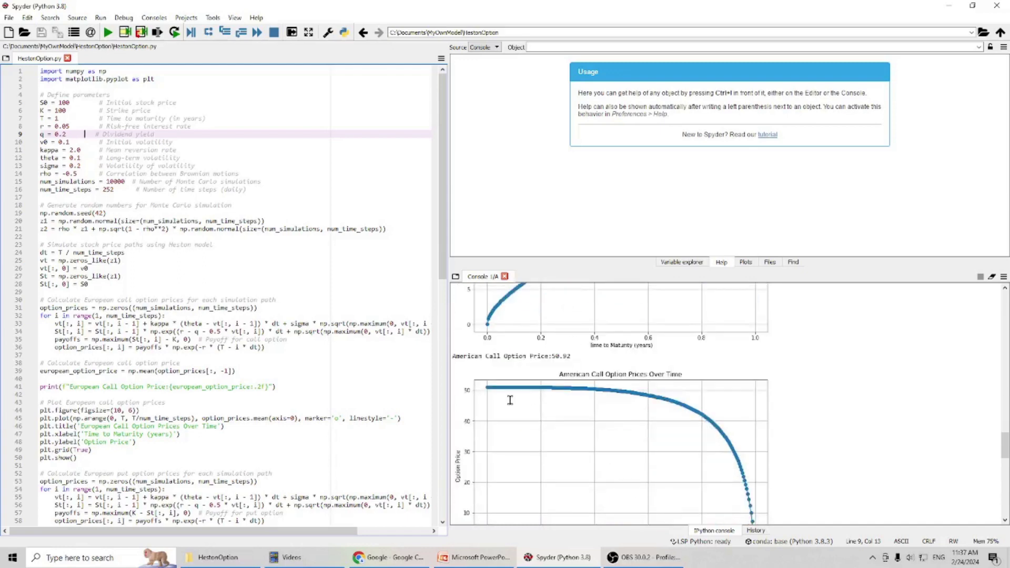
{"action": "scroll", "coordinate": [572, 379], "scroll_direction": "down", "scroll_amount": 1}
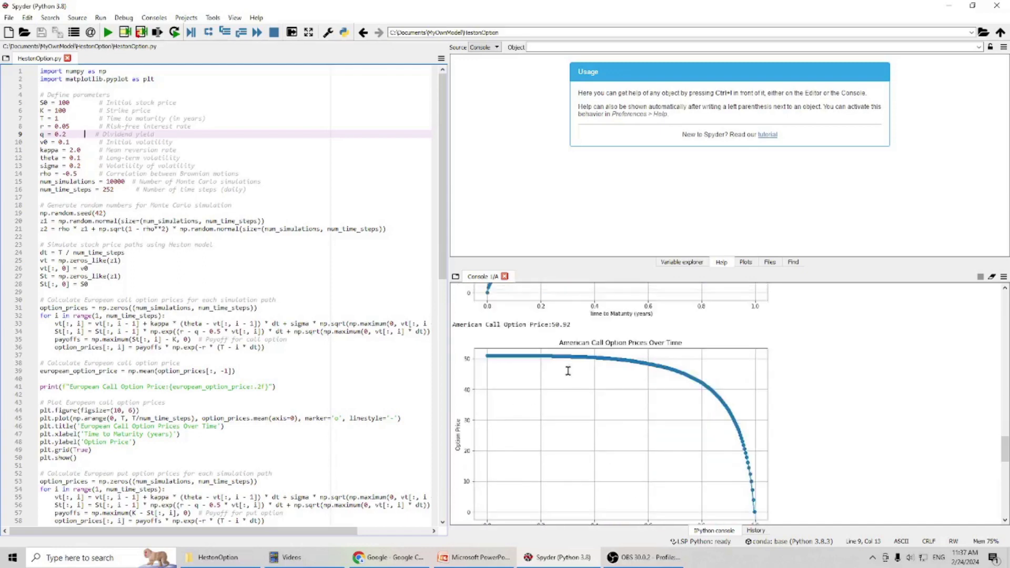
{"action": "scroll", "coordinate": [566, 352], "scroll_direction": "down", "scroll_amount": 4}
{"action": "scroll", "coordinate": [566, 353], "scroll_direction": "down", "scroll_amount": 4}
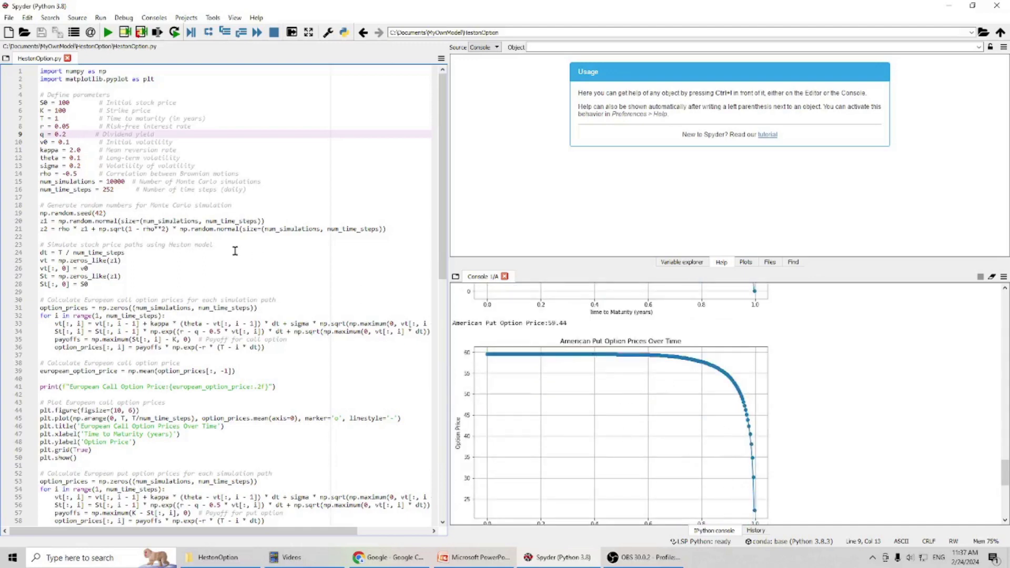
Set q to 0.02 and S0 from 100 to 80, then rerun the Heston script.
{"action": "left_click", "coordinate": [62, 133]}
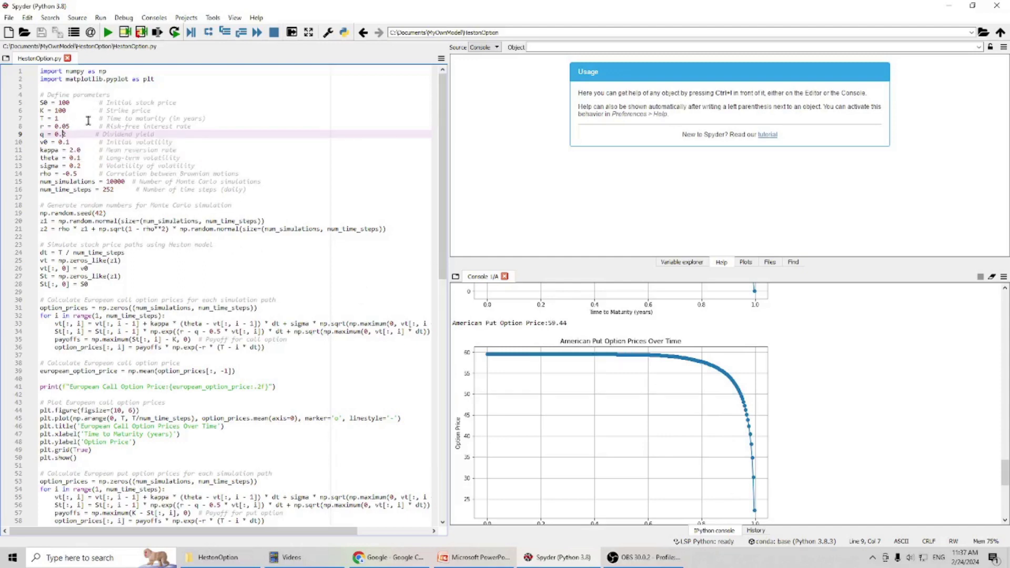
{"action": "type", "text": "0"}
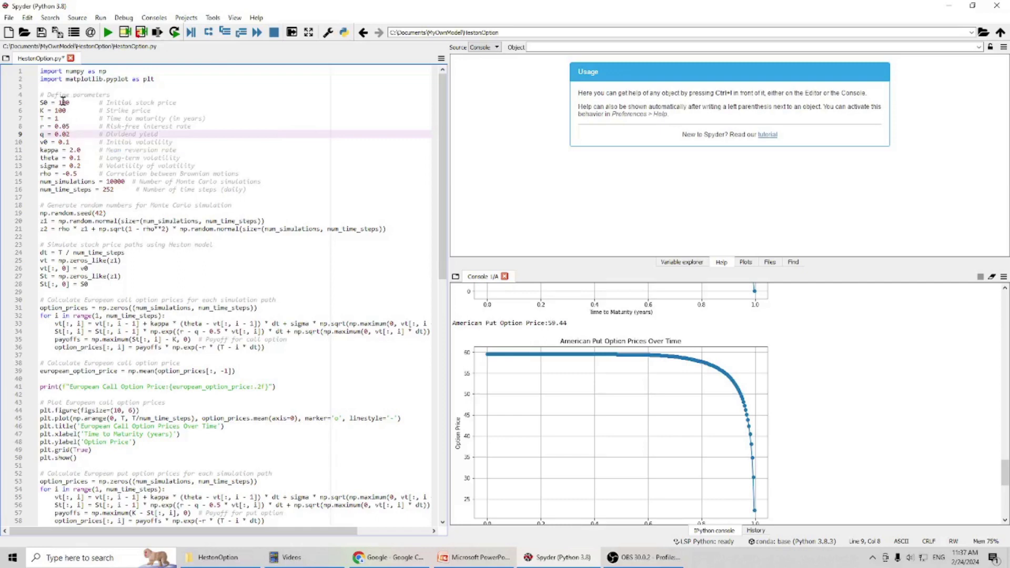
{"action": "left_click_drag", "start_coordinate": [70, 103], "coordinate": [52, 103]}
{"action": "left_click", "coordinate": [60, 103]}
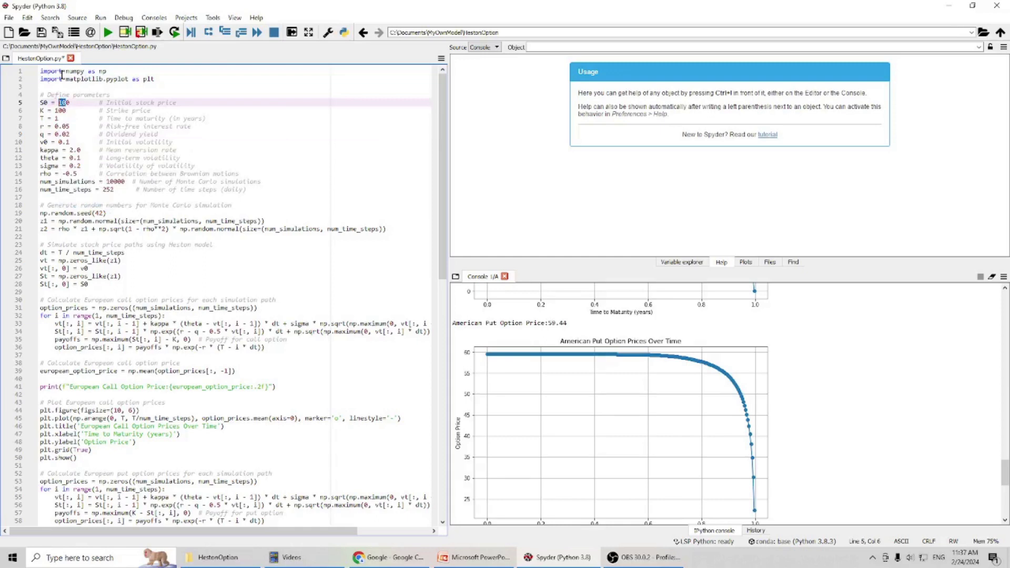
{"action": "type", "text": "8"}
{"action": "left_click", "coordinate": [108, 33]}
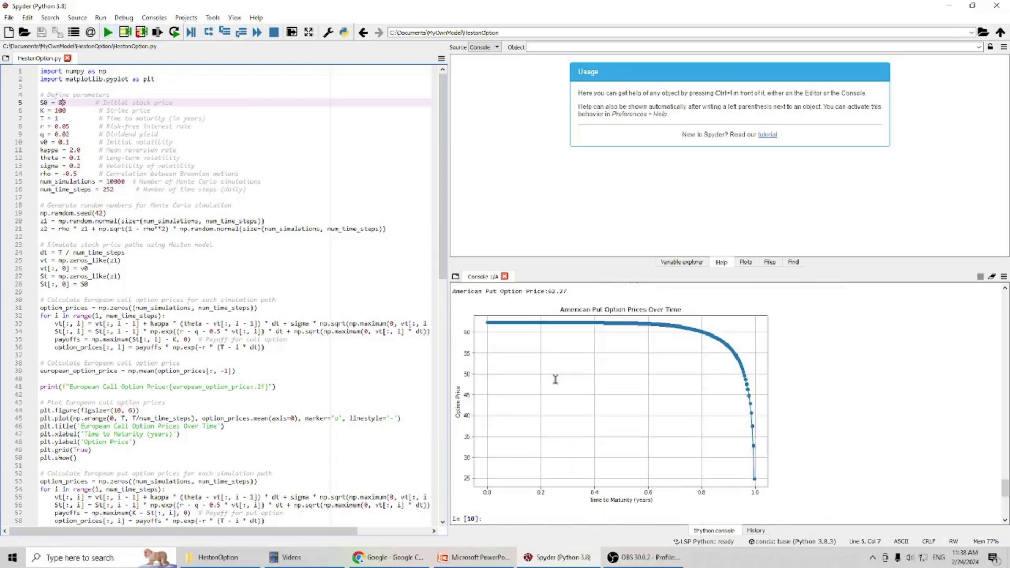
{"action": "scroll", "coordinate": [546, 391], "scroll_direction": "up", "scroll_amount": 10}
{"action": "scroll", "coordinate": [546, 390], "scroll_direction": "up", "scroll_amount": 2}
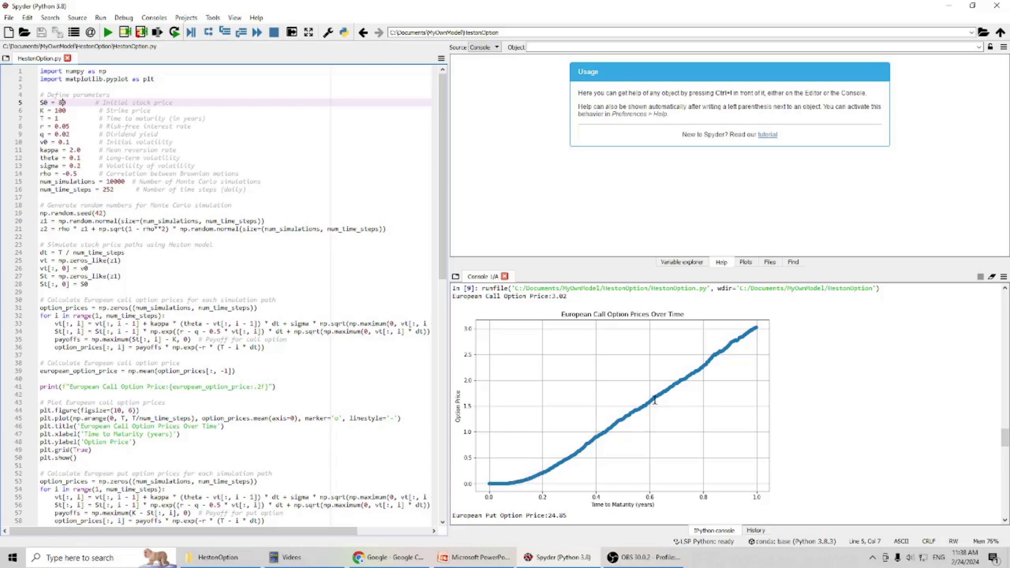
{"action": "scroll", "coordinate": [644, 346], "scroll_direction": "down", "scroll_amount": 5}
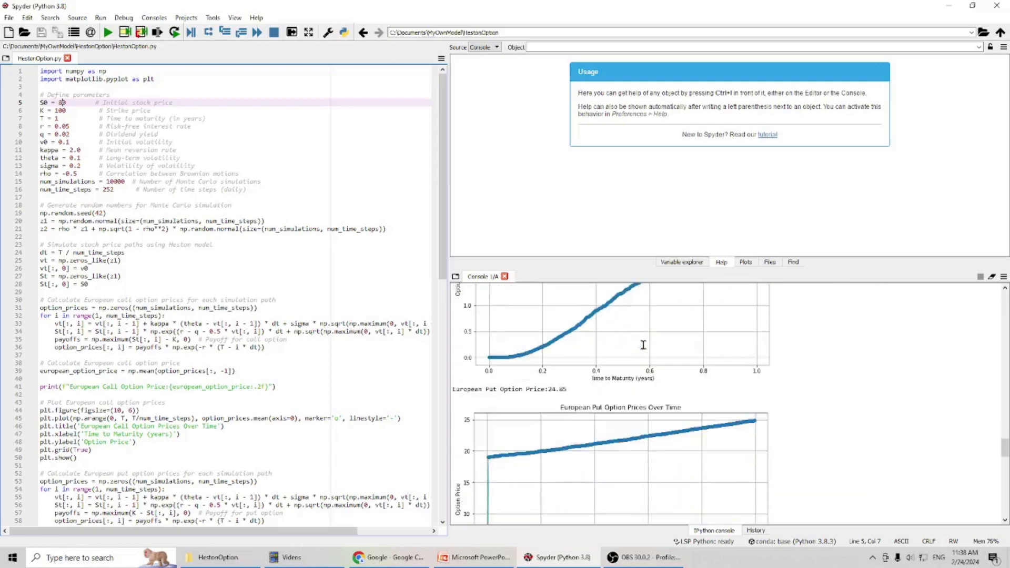
{"action": "scroll", "coordinate": [644, 345], "scroll_direction": "down", "scroll_amount": 1}
{"action": "scroll", "coordinate": [645, 345], "scroll_direction": "down", "scroll_amount": 1}
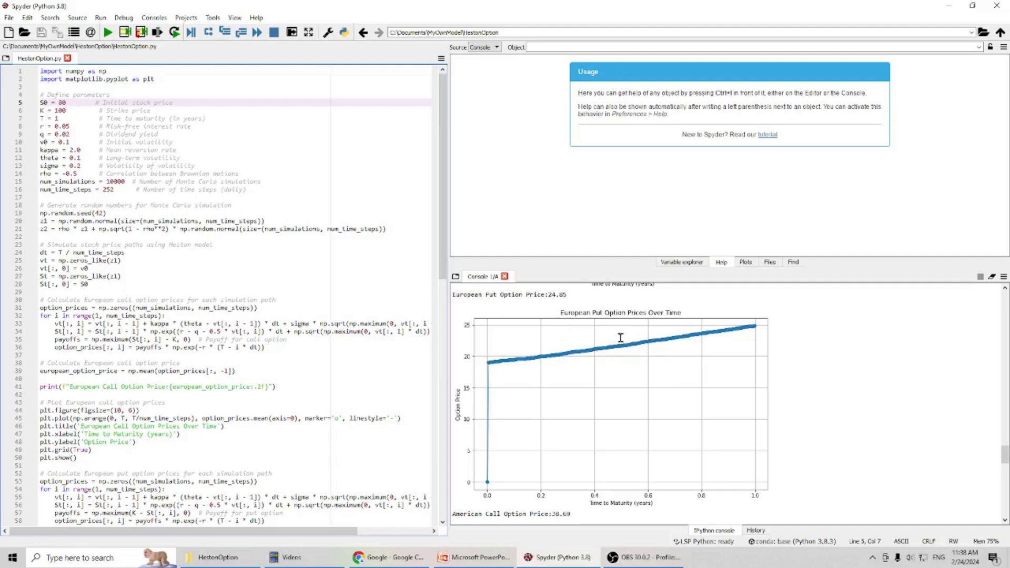
{"action": "scroll", "coordinate": [657, 339], "scroll_direction": "down", "scroll_amount": 5}
{"action": "scroll", "coordinate": [657, 339], "scroll_direction": "down", "scroll_amount": 2}
{"action": "scroll", "coordinate": [657, 339], "scroll_direction": "down", "scroll_amount": 1}
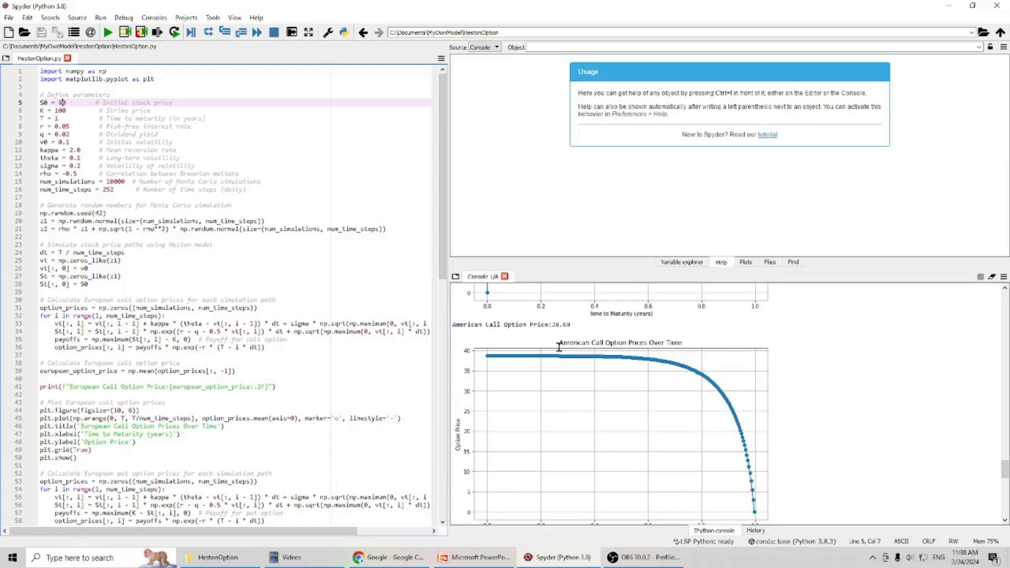
{"action": "scroll", "coordinate": [601, 345], "scroll_direction": "down", "scroll_amount": 1}
{"action": "scroll", "coordinate": [602, 346], "scroll_direction": "down", "scroll_amount": 4}
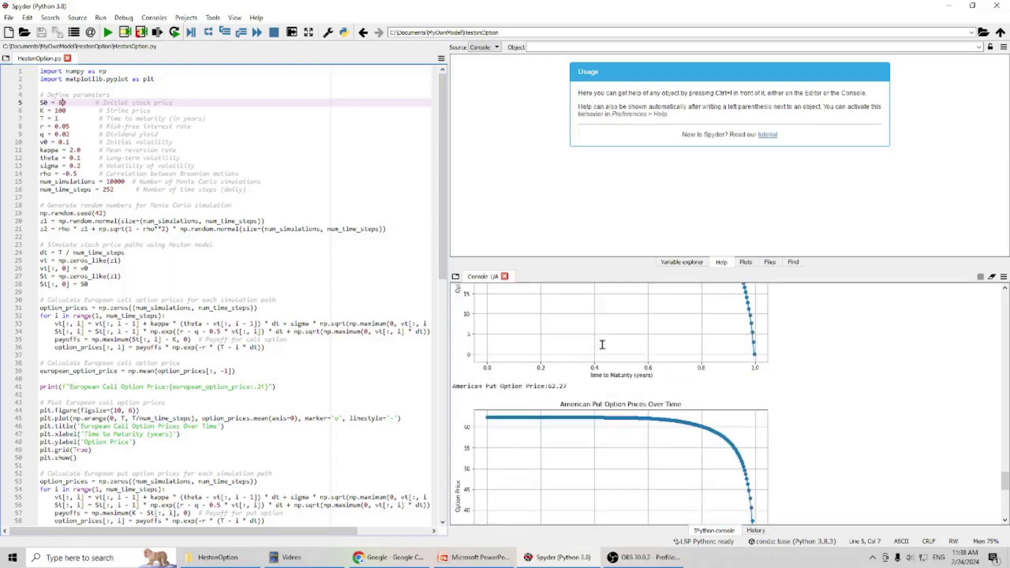
{"action": "scroll", "coordinate": [601, 344], "scroll_direction": "down", "scroll_amount": 2}
{"action": "scroll", "coordinate": [601, 345], "scroll_direction": "up", "scroll_amount": 3}
{"action": "scroll", "coordinate": [601, 344], "scroll_direction": "up", "scroll_amount": 4}
{"action": "scroll", "coordinate": [602, 344], "scroll_direction": "up", "scroll_amount": 1}
{"action": "scroll", "coordinate": [602, 344], "scroll_direction": "up", "scroll_amount": 3}
{"action": "scroll", "coordinate": [602, 344], "scroll_direction": "up", "scroll_amount": 1}
{"action": "scroll", "coordinate": [602, 344], "scroll_direction": "up", "scroll_amount": 1}
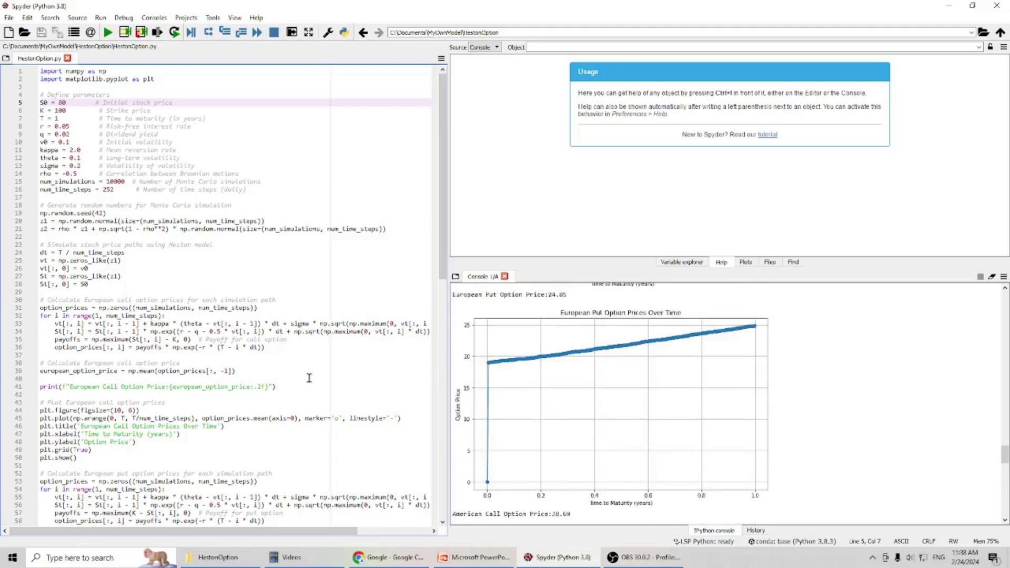